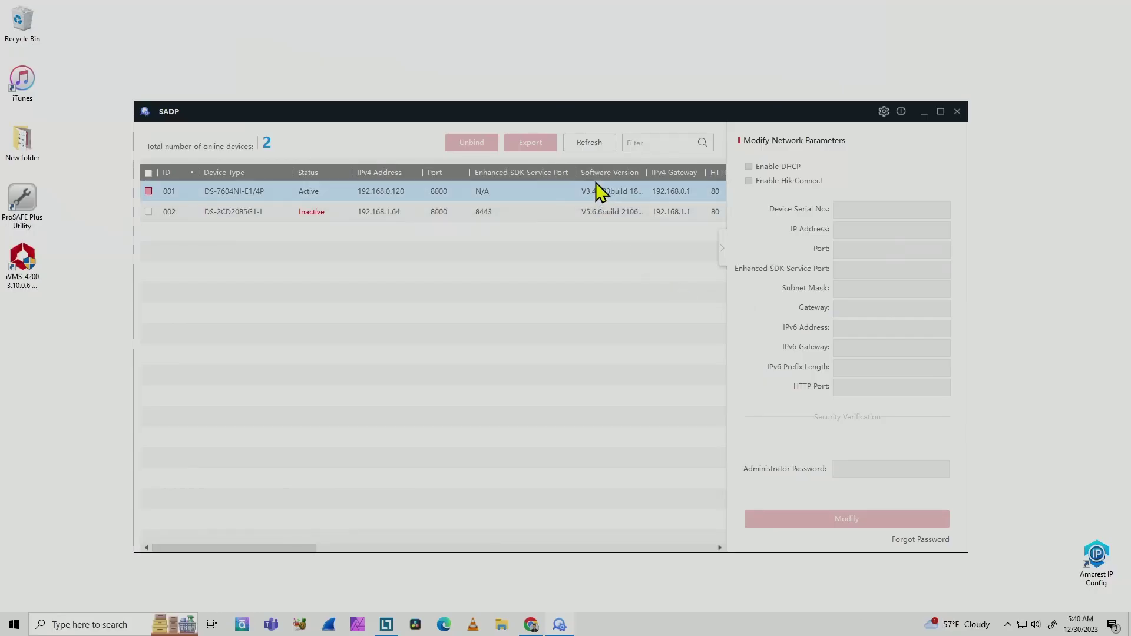
Refresh the online device list and examine the status and IPv4 address of the recorder and the DS-2CD2085G1-I camera.
left_click(587, 147)
left_click(400, 196)
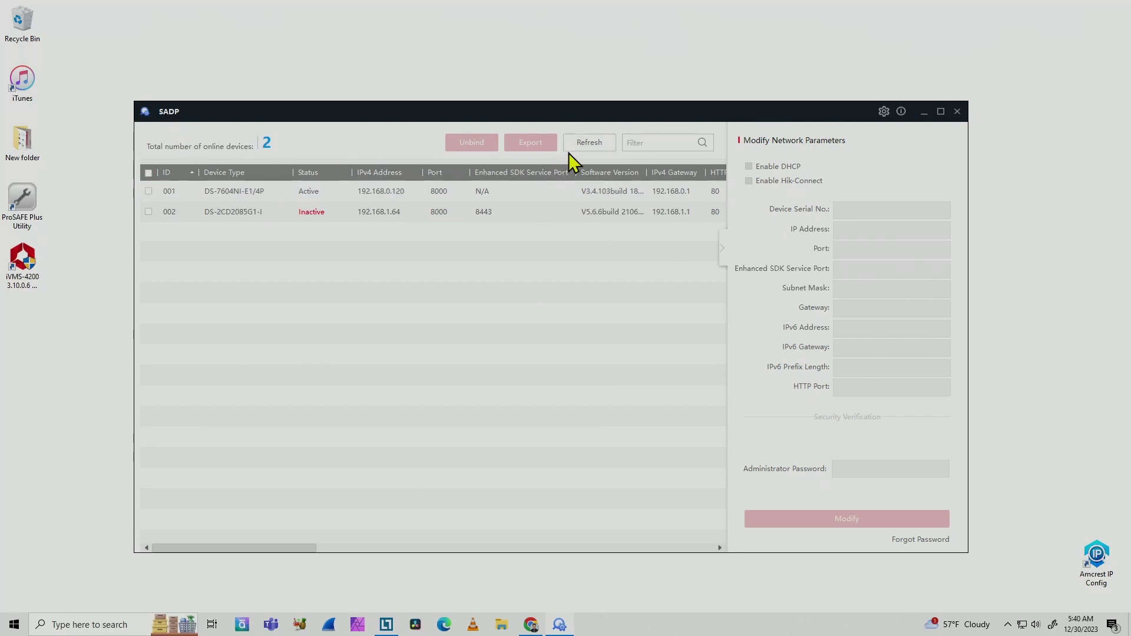
left_click(358, 194)
left_click(299, 212)
left_click(318, 215)
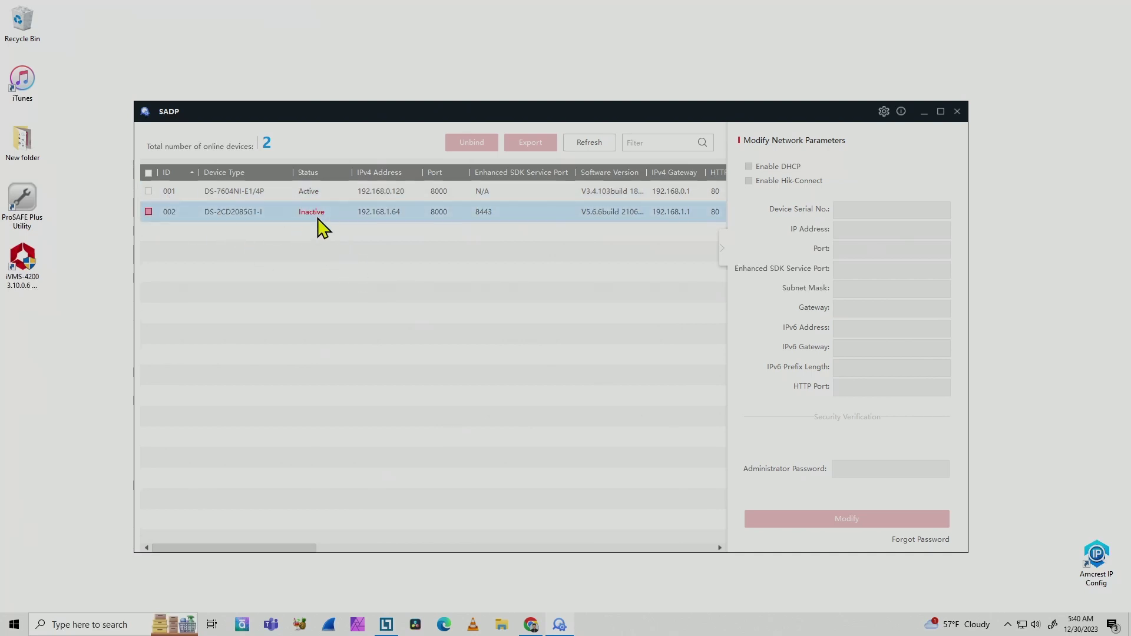
left_click(148, 212)
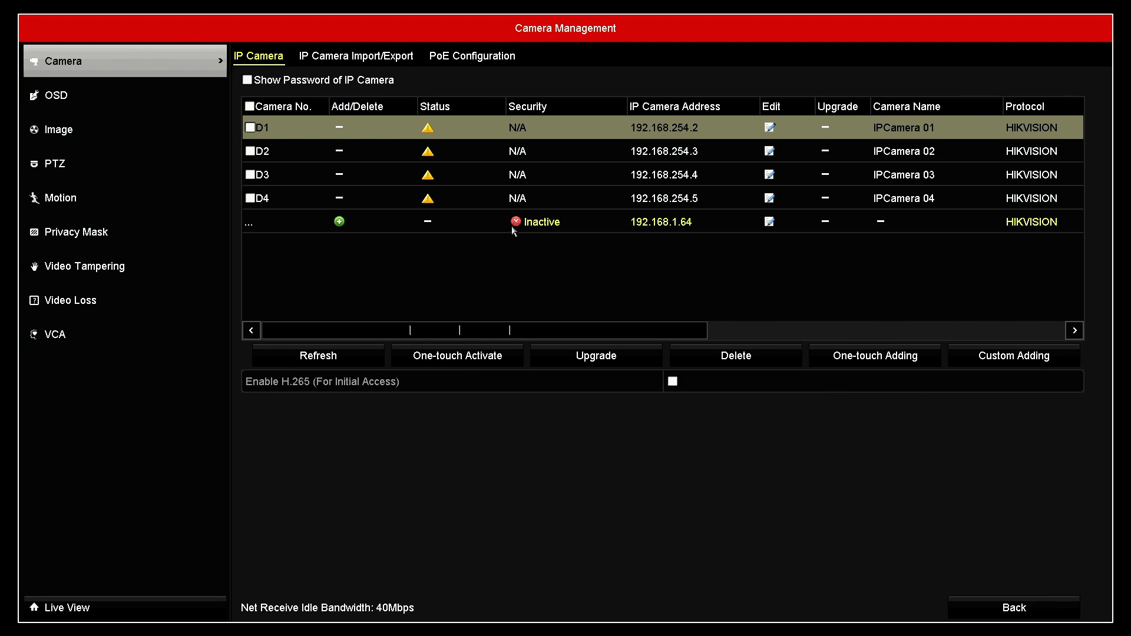
On the recorder, activate the inactive camera at 192.168.1.64 using the IP camera activation password.
left_click(516, 222)
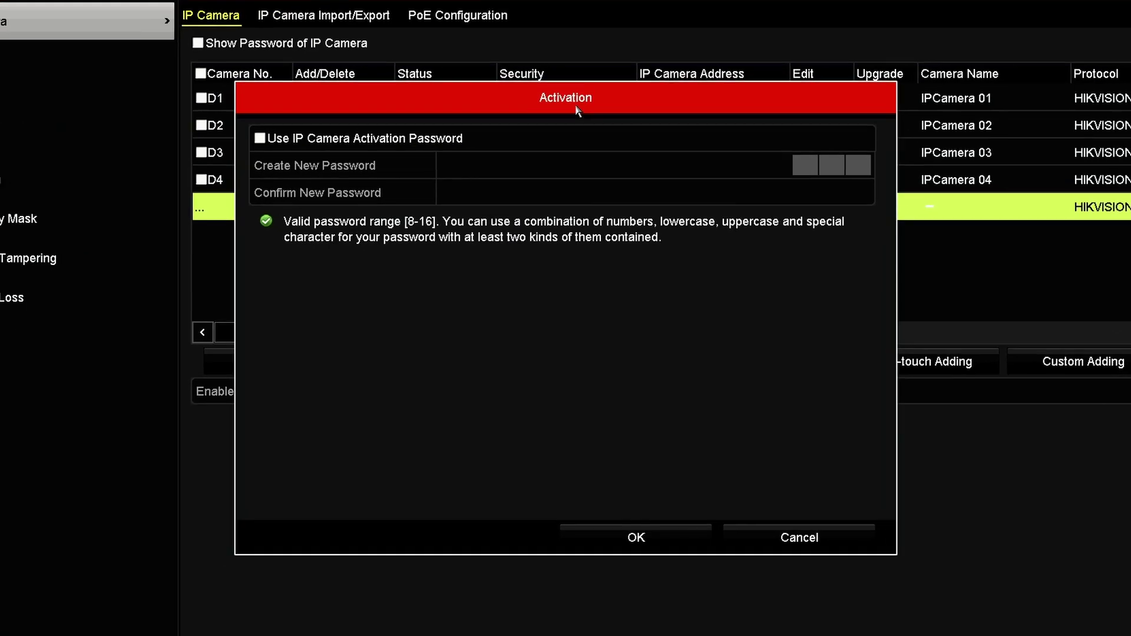
left_click(439, 160)
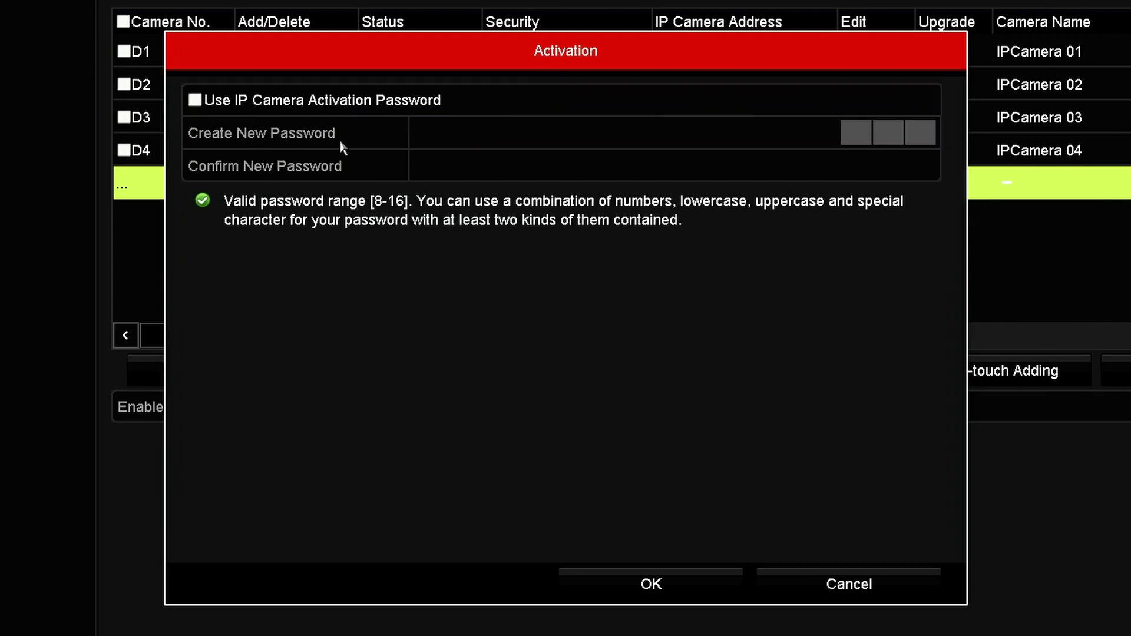
left_click(196, 103)
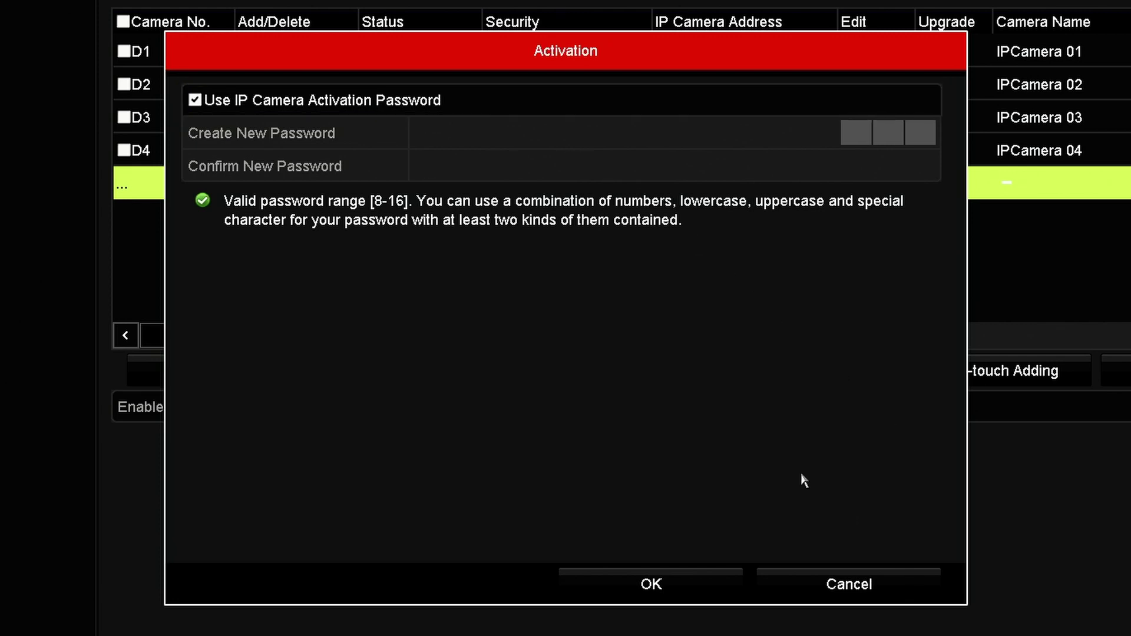
left_click(670, 592)
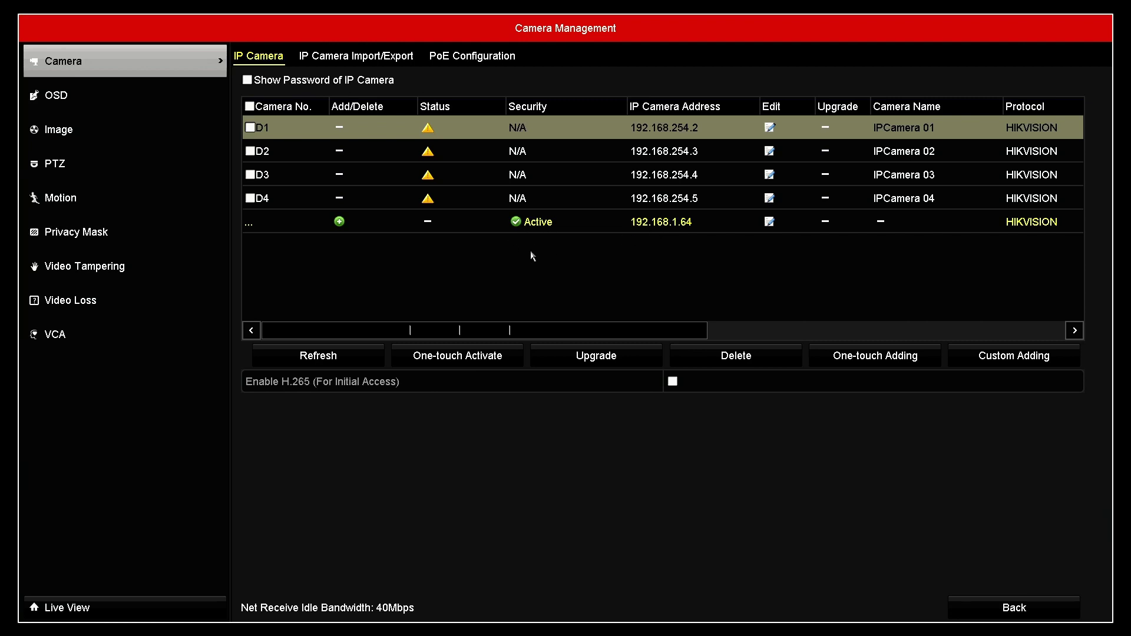
Check the recorder's live view of all channels and return to the IP camera list.
left_click(118, 606)
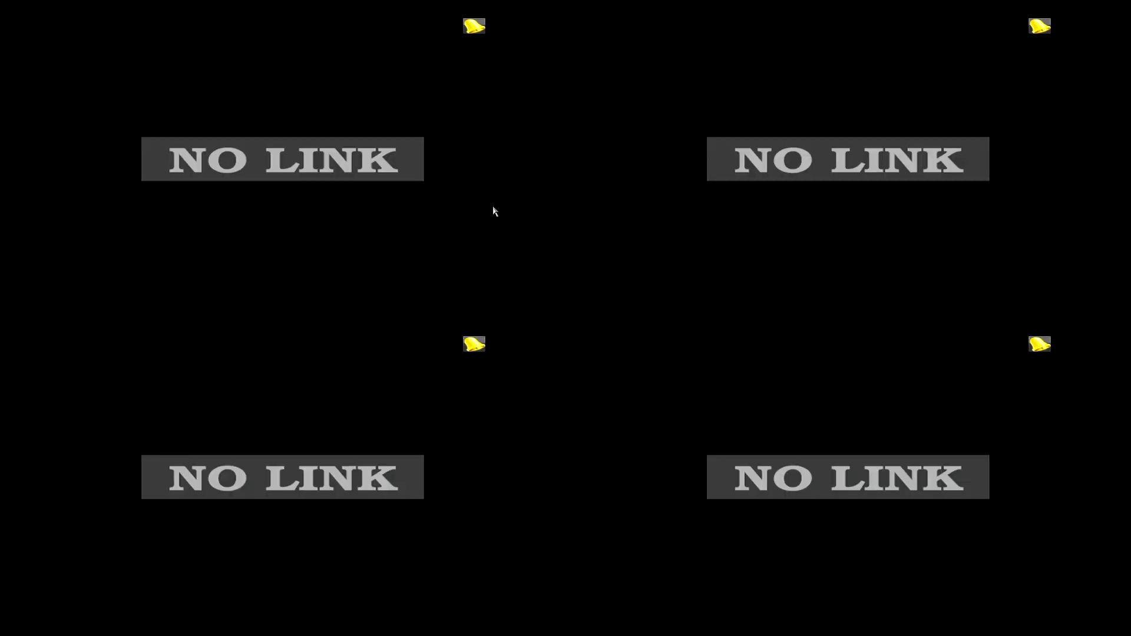
right_click(487, 150)
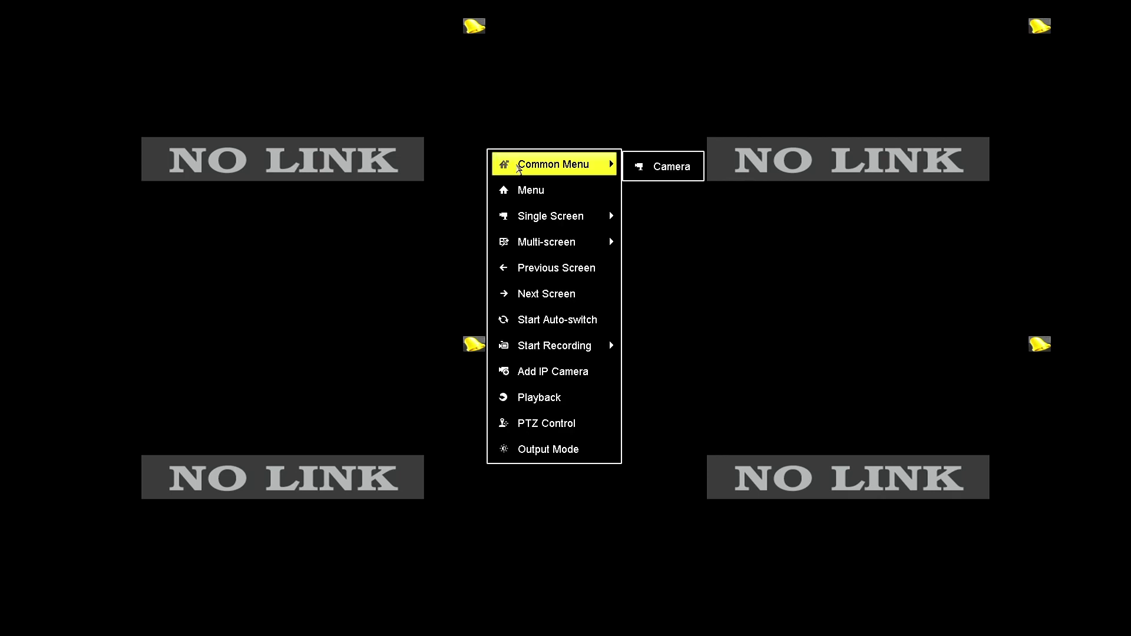
left_click(535, 193)
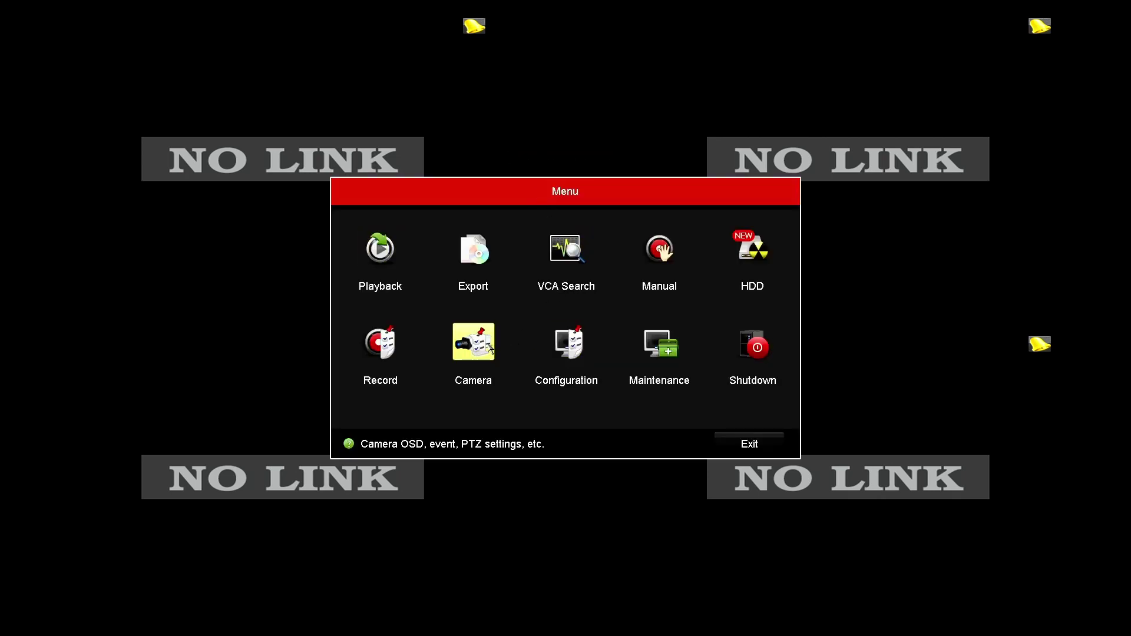
left_click(477, 345)
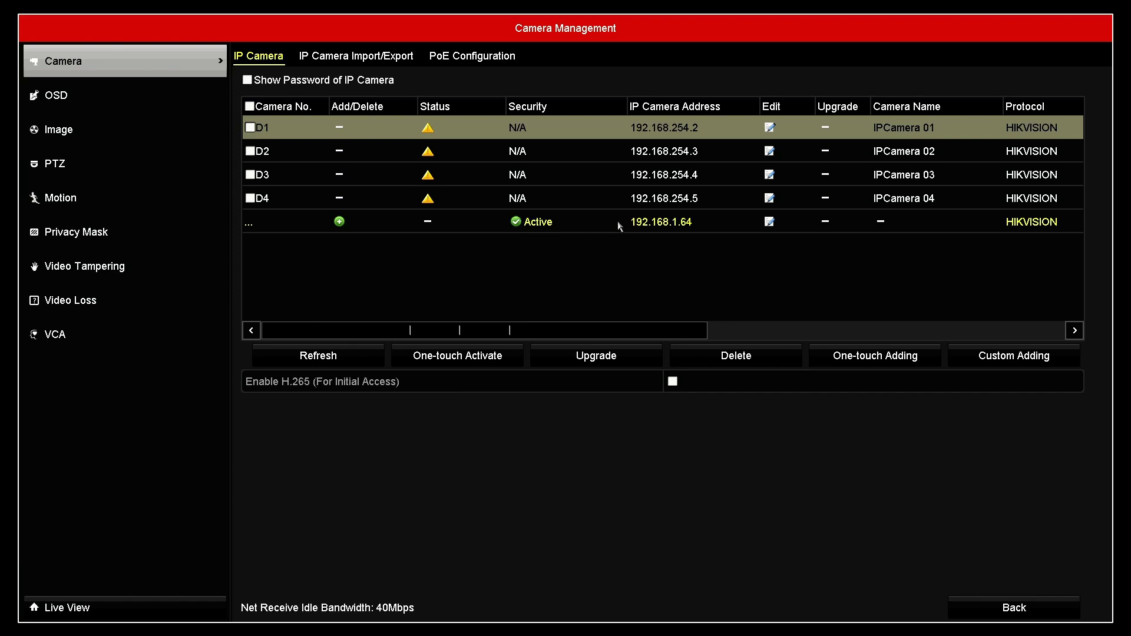
Set the unassigned camera's IP address to 192.168.0.64, authorizing it with the camera password, and review the saved parameters.
left_click(769, 227)
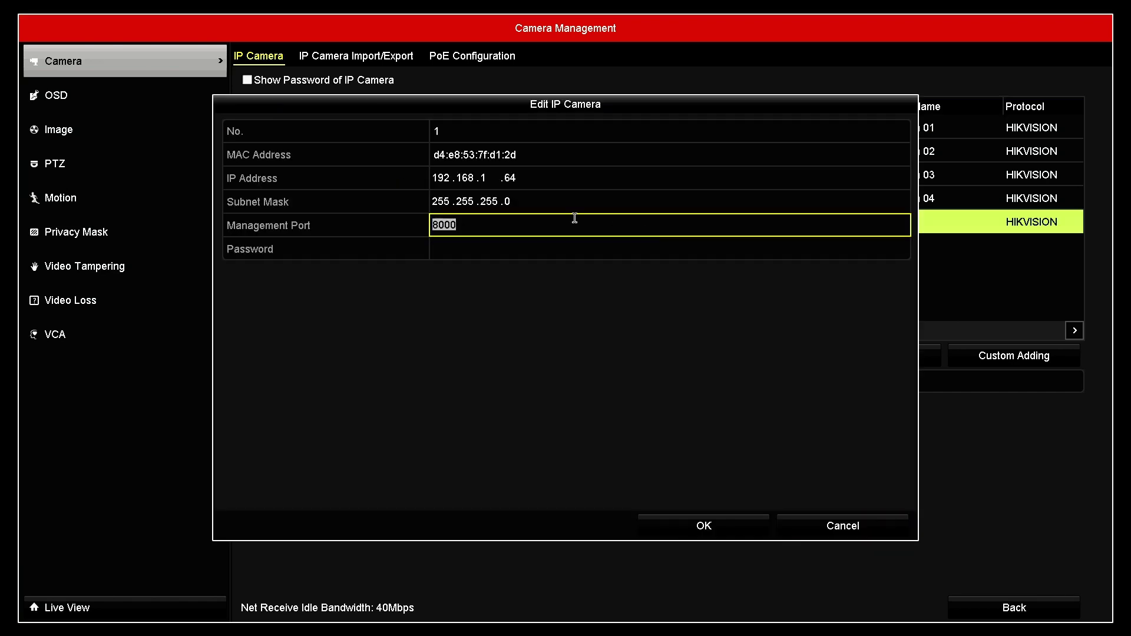
left_click(488, 178)
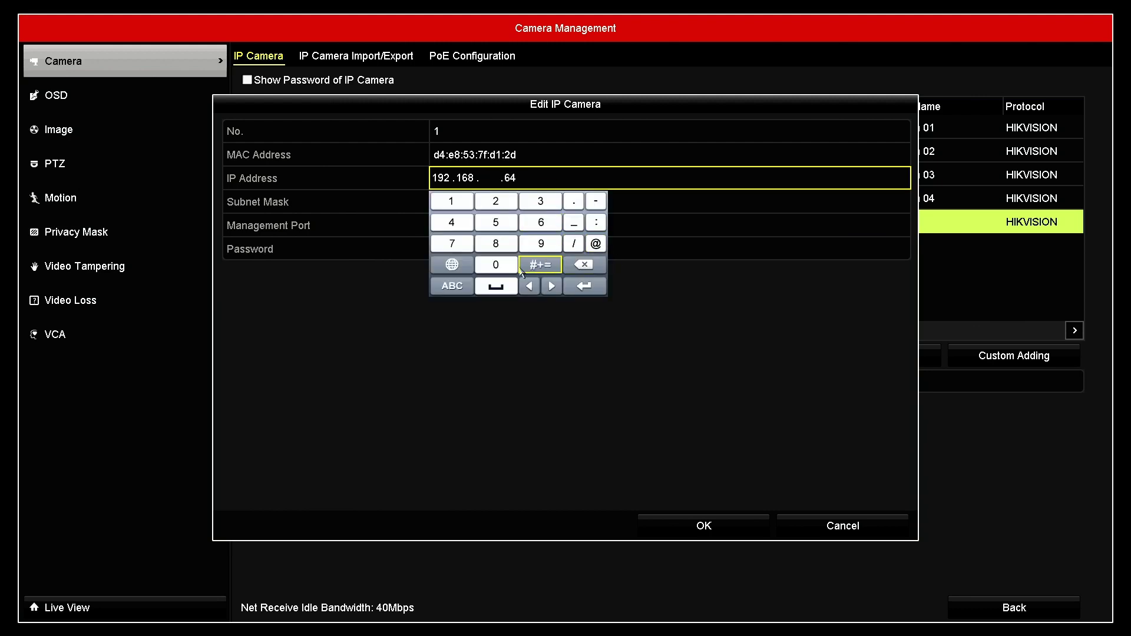
left_click(495, 265)
left_click(584, 286)
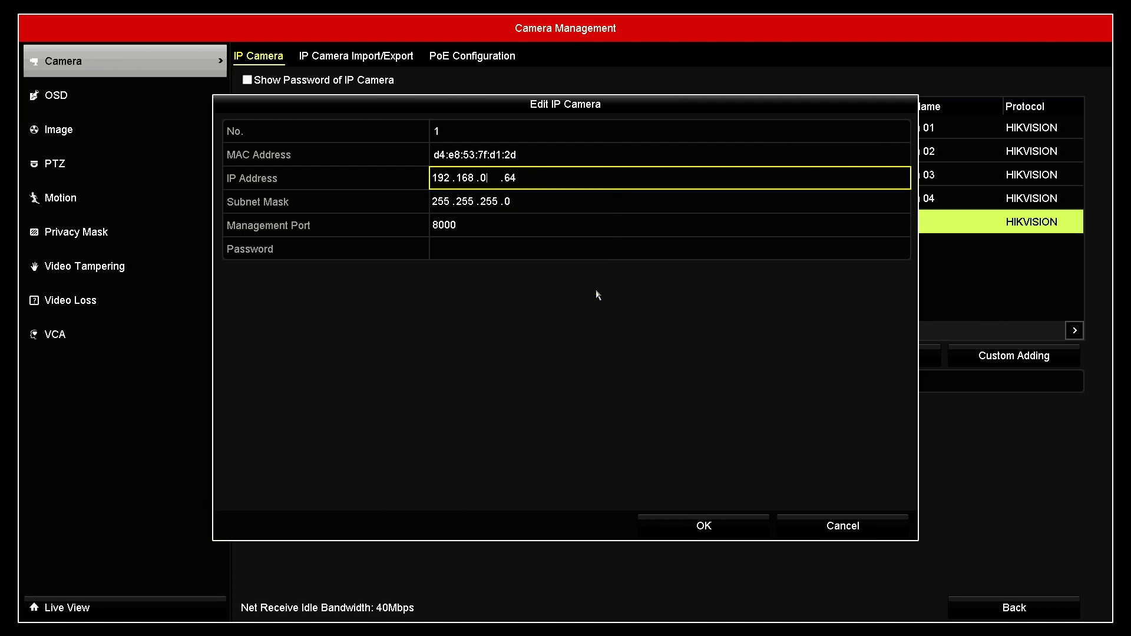
left_click(492, 248)
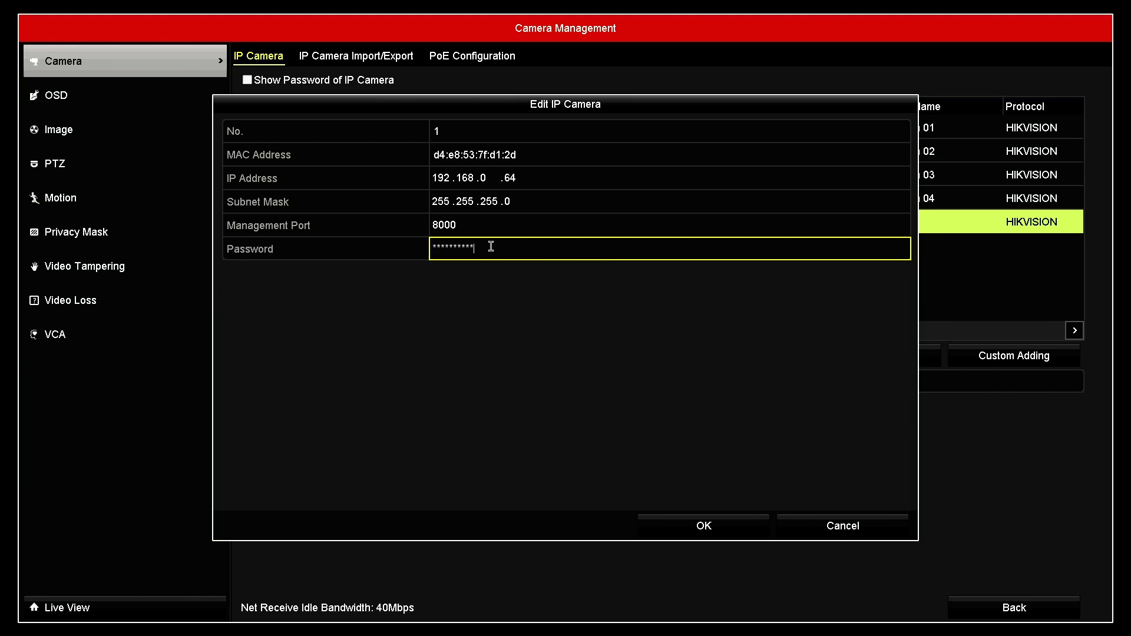
left_click(733, 525)
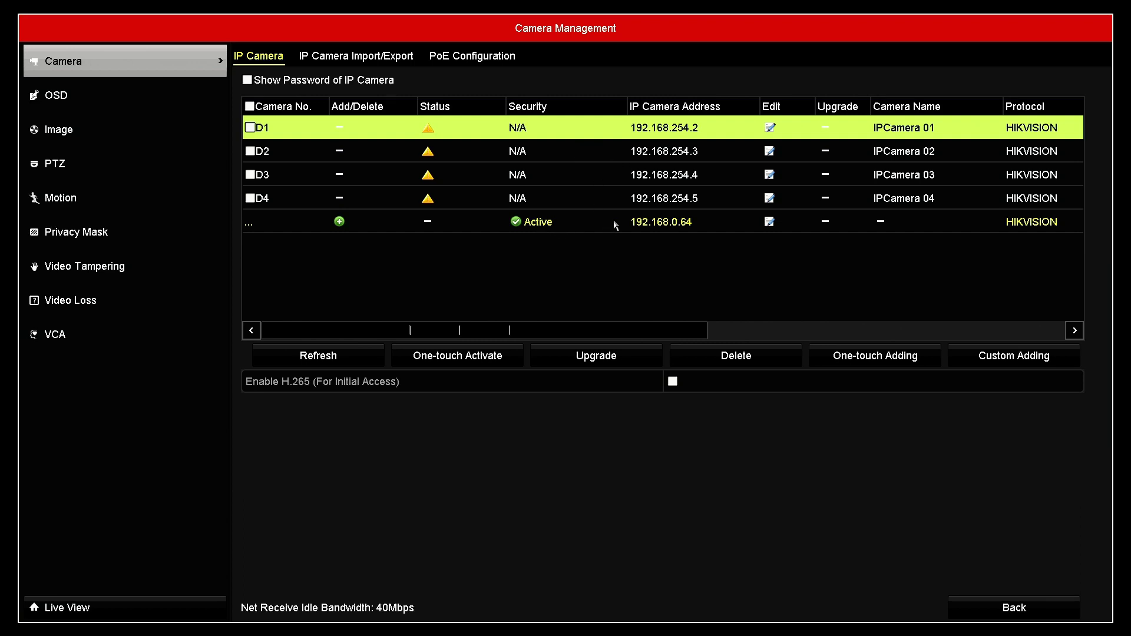
left_click(771, 222)
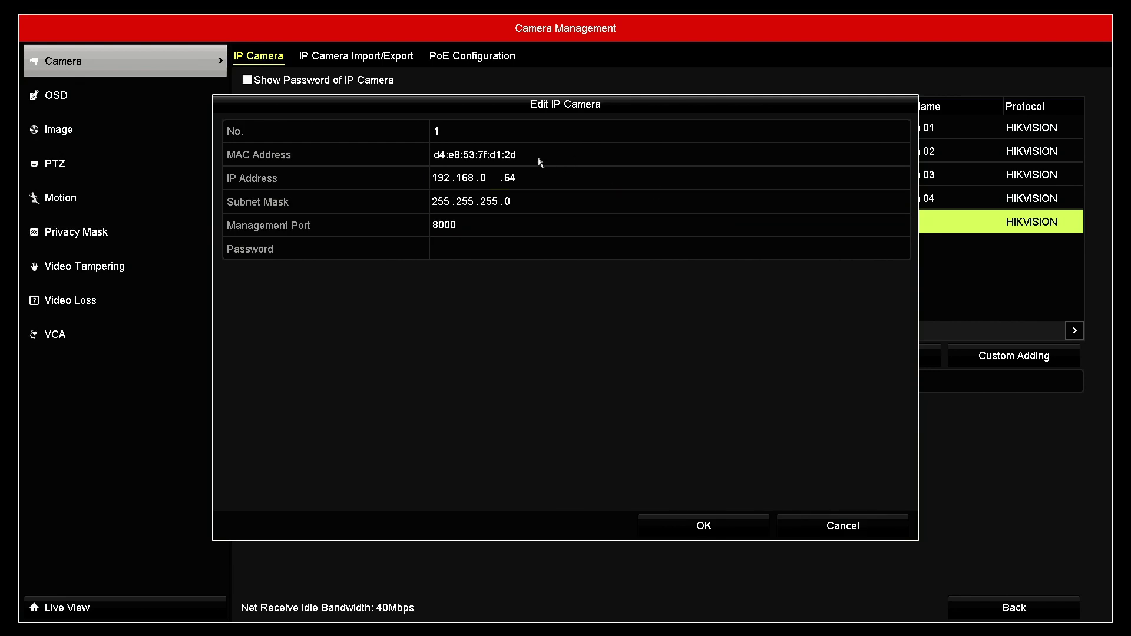
left_click(860, 527)
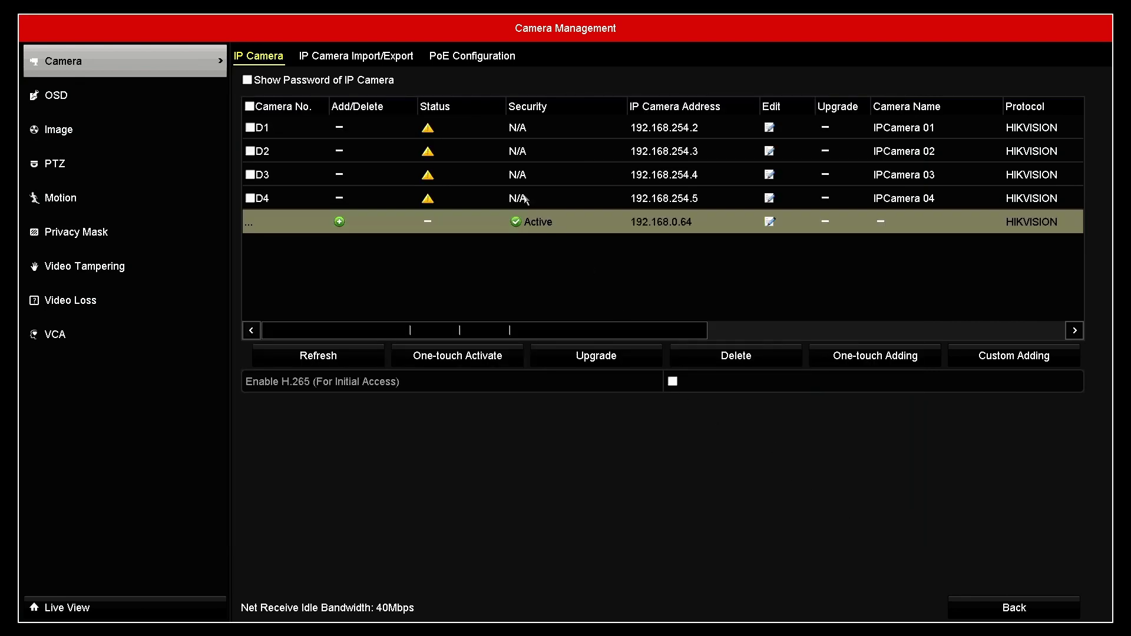
Set the adding method of IP camera D1 to Manual.
left_click(769, 127)
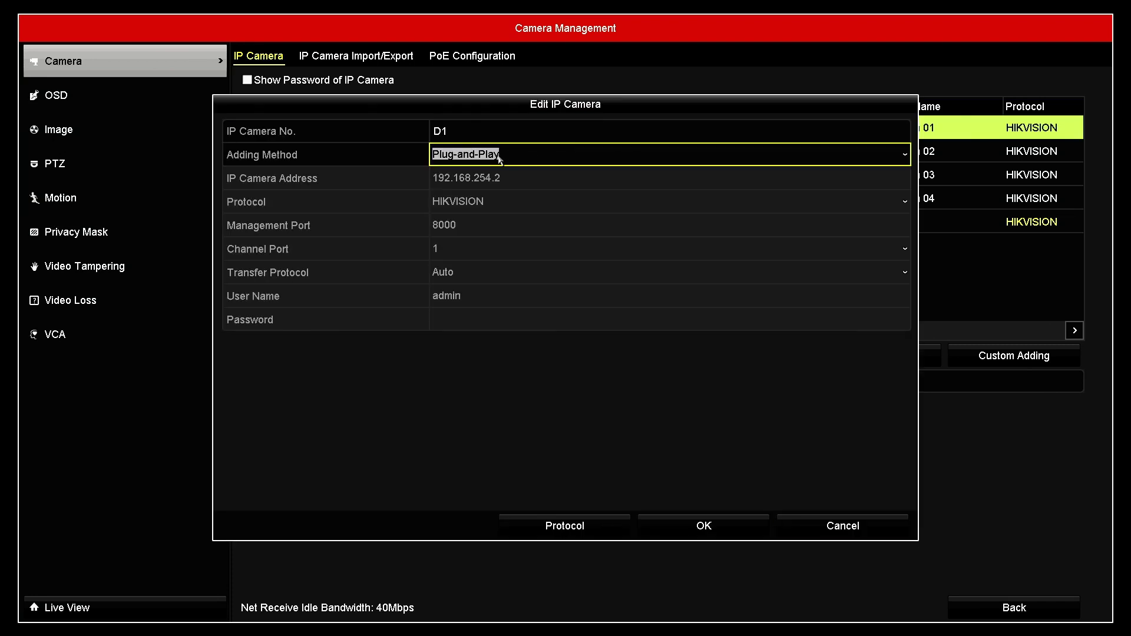
left_click(527, 163)
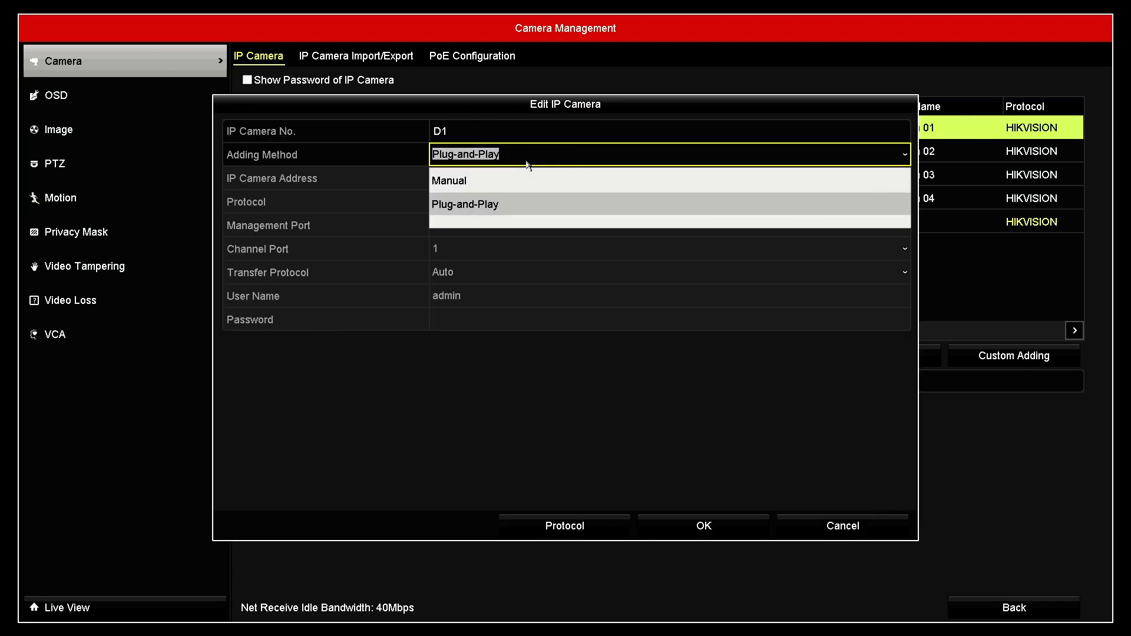
left_click(493, 183)
Set D1's IP camera address to 192.168.0.64, enter the camera password, and save the channel settings.
left_click(527, 178)
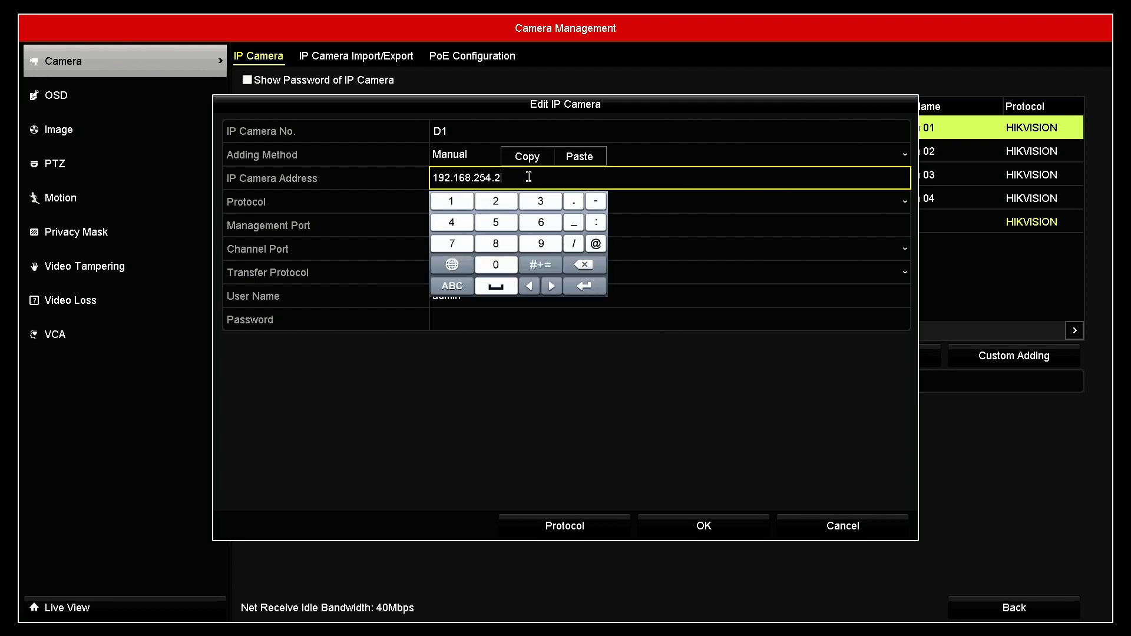
left_click(591, 266)
left_click(591, 266)
left_click(591, 265)
left_click(592, 266)
left_click(591, 265)
left_click(574, 201)
left_click(538, 223)
left_click(452, 225)
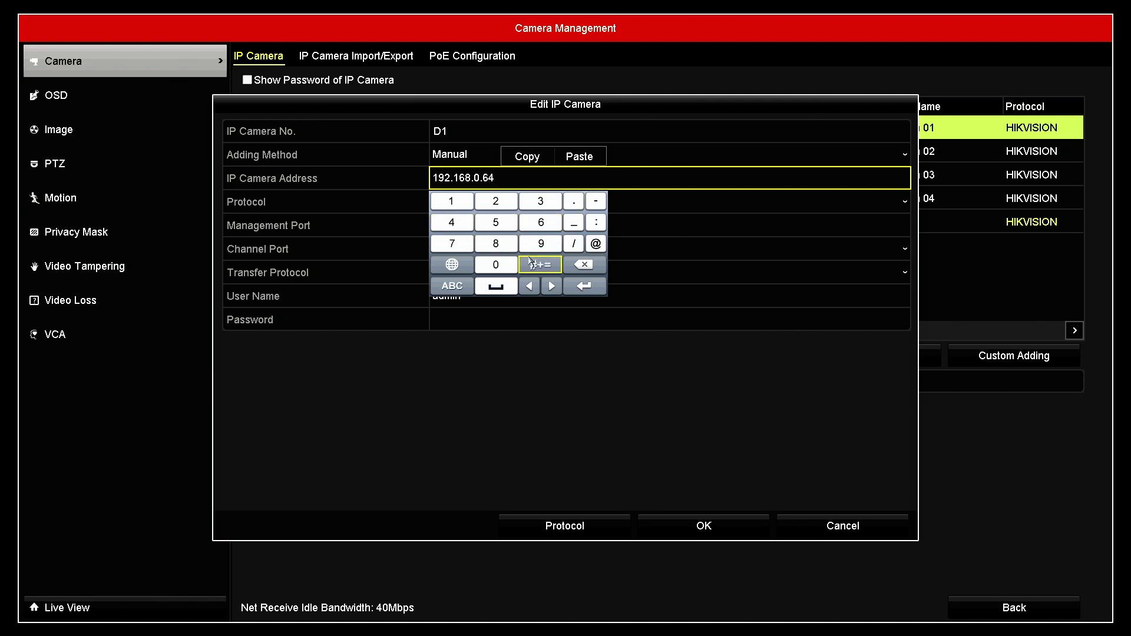
left_click(583, 286)
left_click(477, 309)
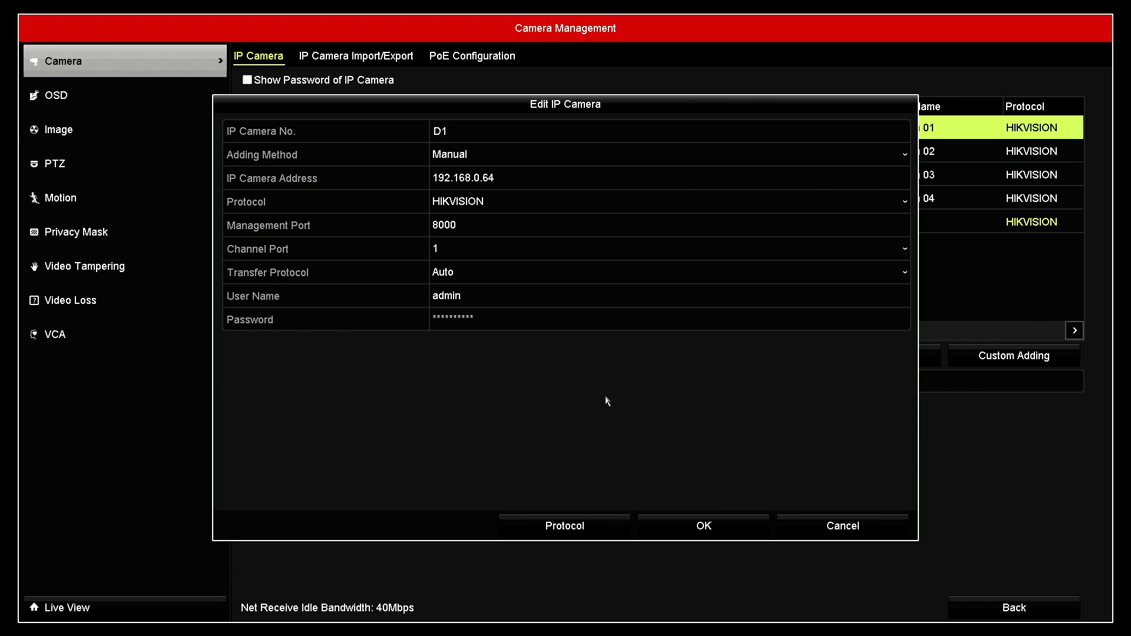
left_click(721, 526)
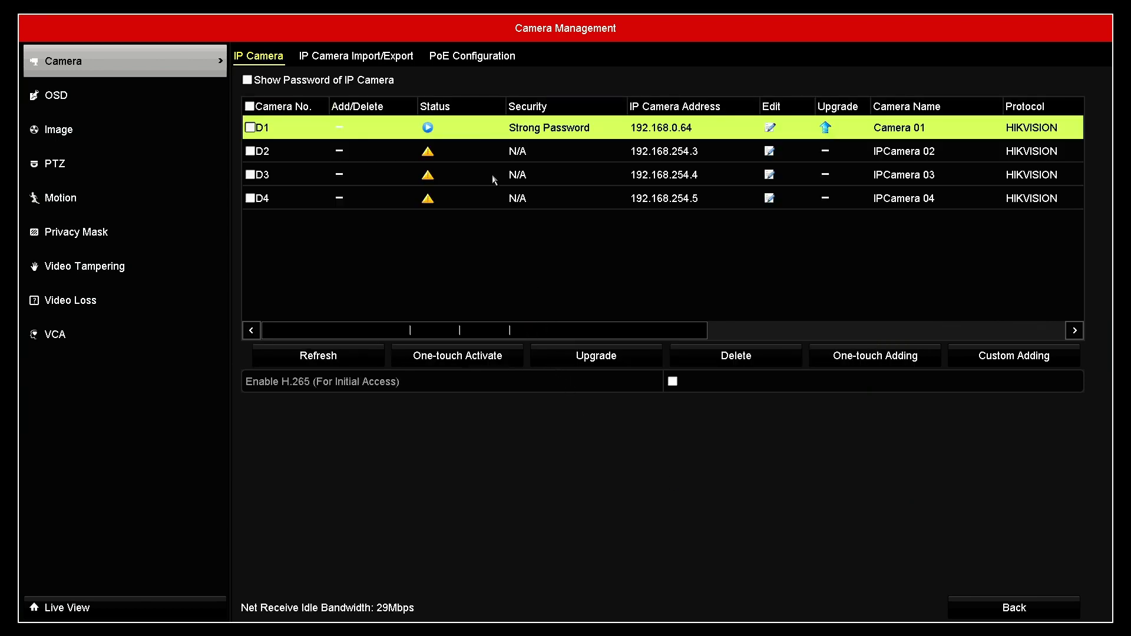
Preview D1's video from the camera list, then check it in the recorder's multi-channel live view.
left_click(429, 128)
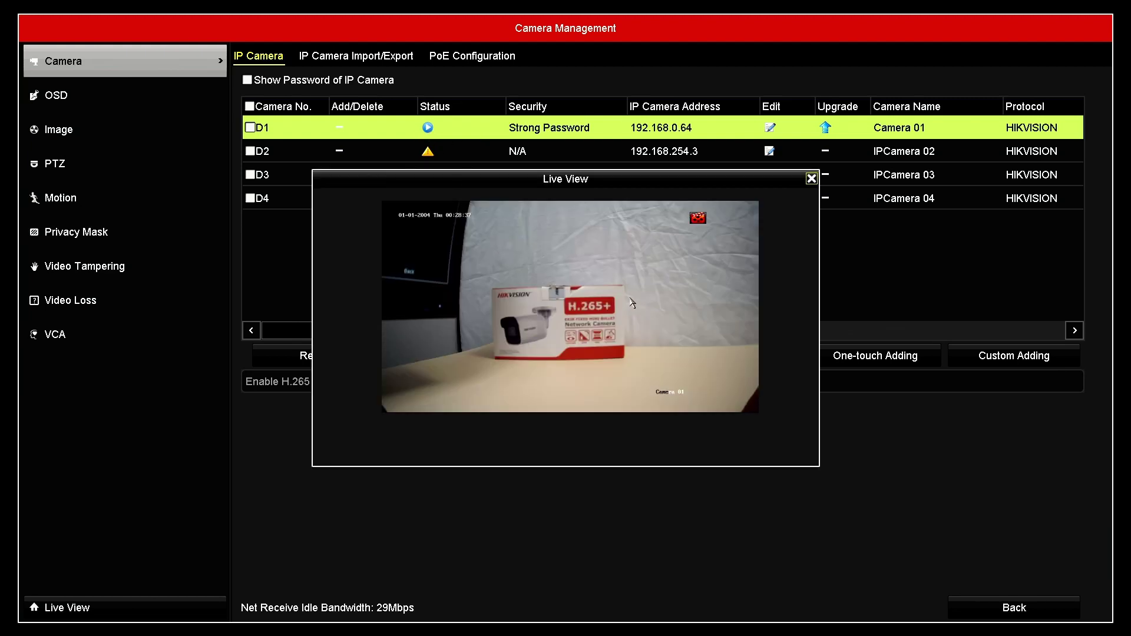
left_click(811, 179)
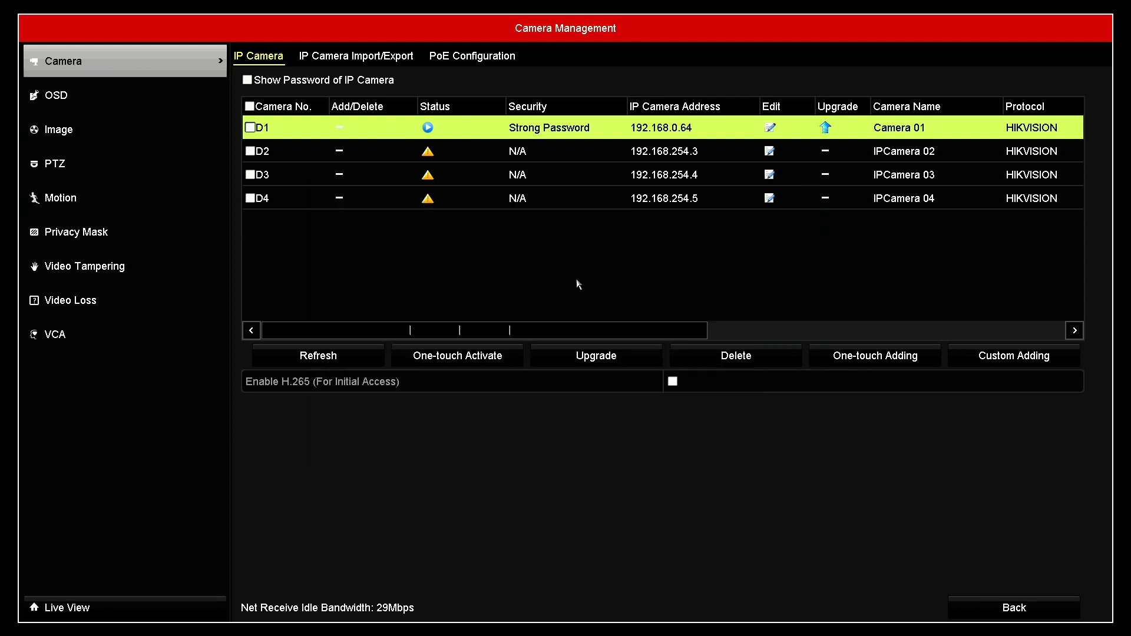
left_click(51, 612)
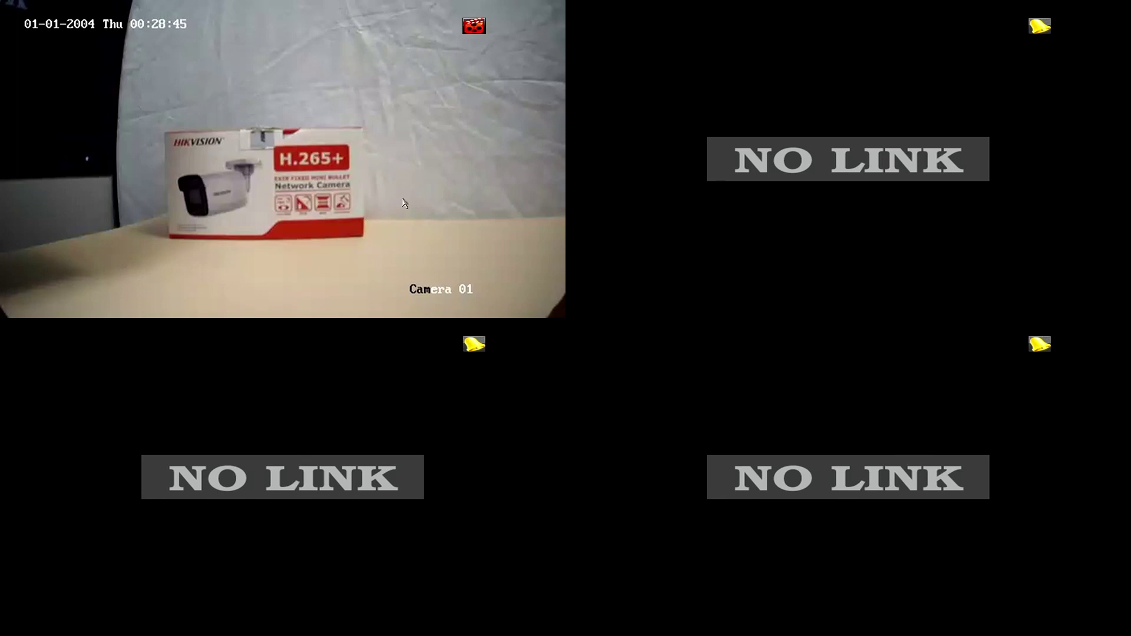
Reopen the recorder's camera management from the live view.
right_click(462, 155)
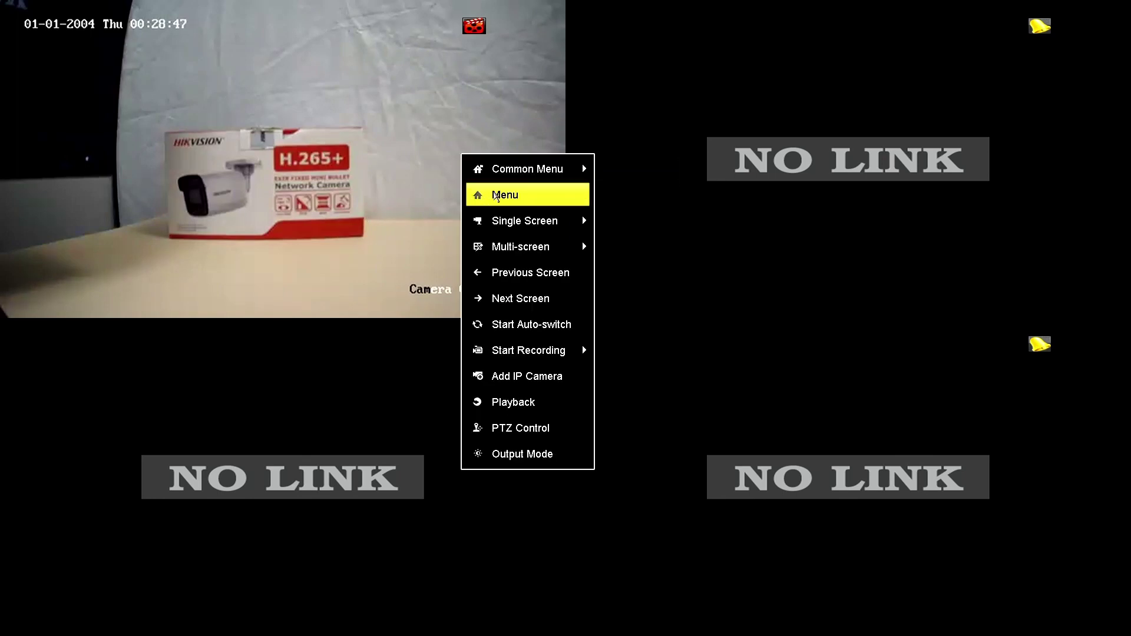
left_click(495, 195)
left_click(482, 351)
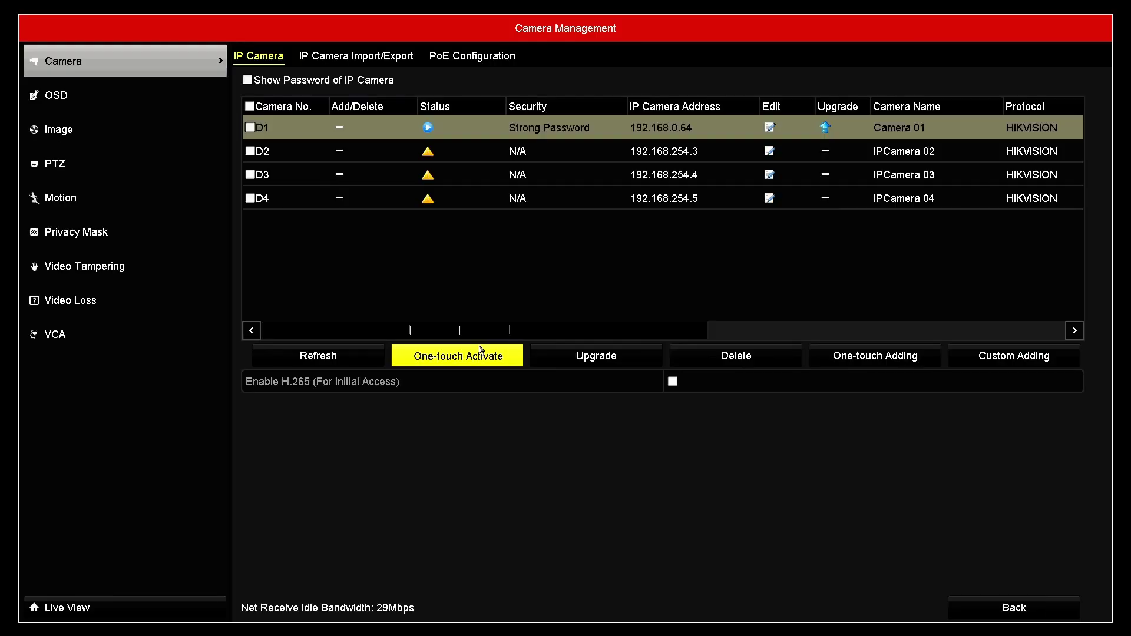